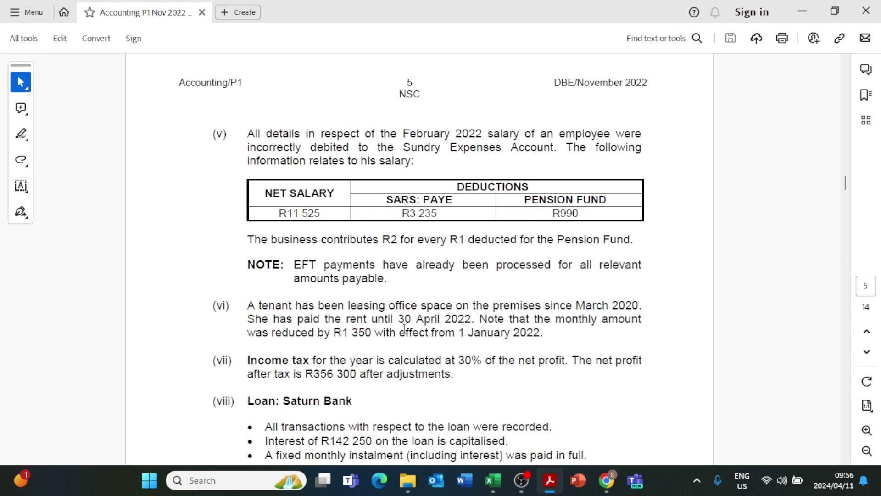
Review the balances extract in Information A and the tenant rent adjustment in note (vi) of the exam paper
scroll(581, 328, up, 9)
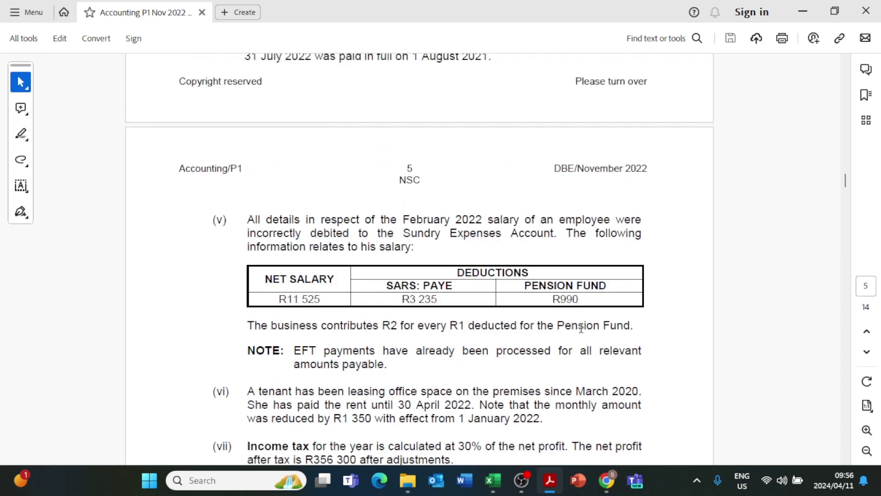
scroll(581, 327, up, 10)
scroll(581, 328, down, 2)
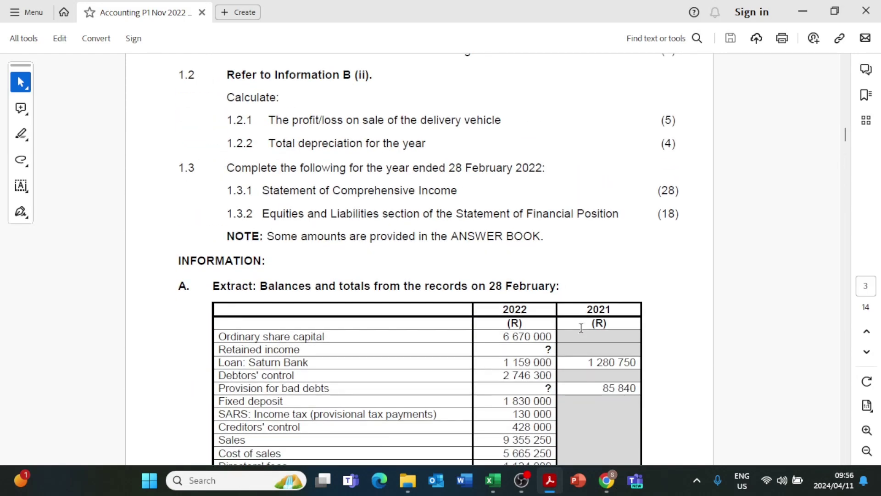
scroll(581, 327, down, 3)
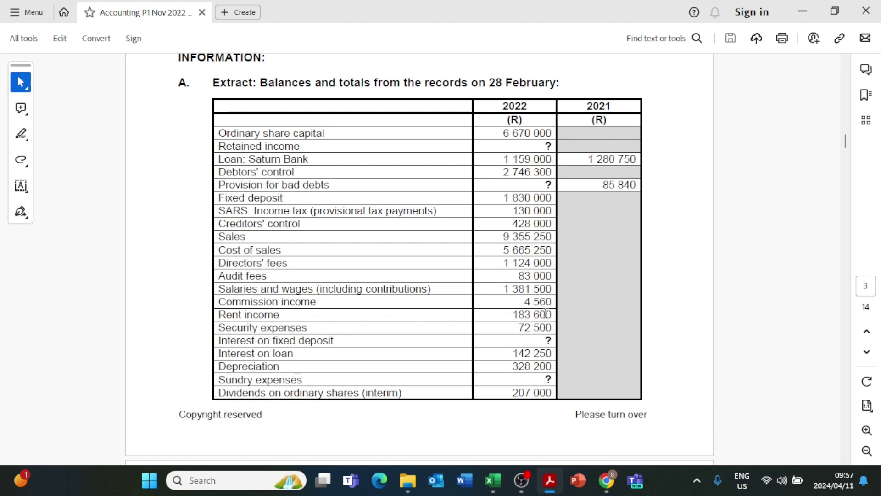
scroll(545, 313, down, 8)
scroll(545, 313, down, 15)
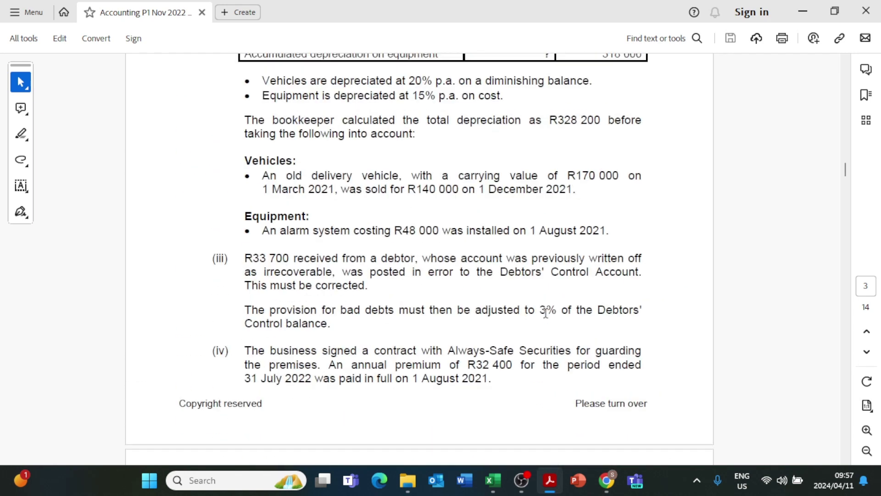
scroll(546, 314, down, 2)
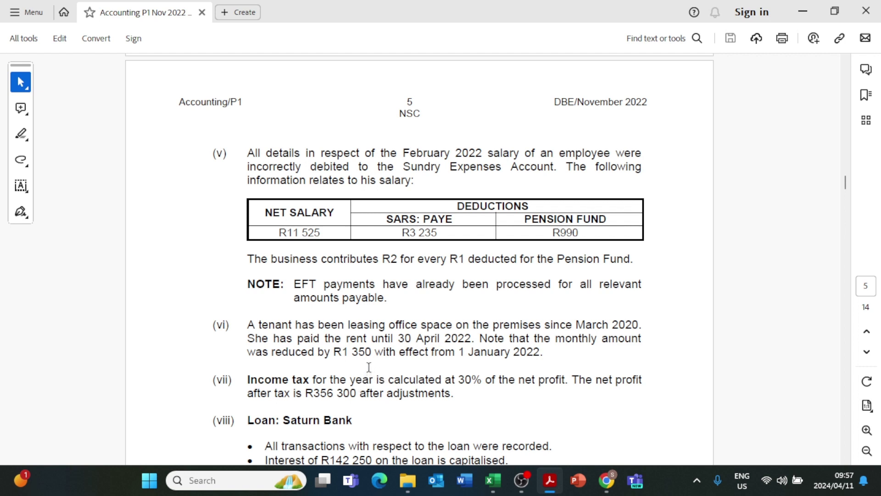
scroll(368, 367, up, 1)
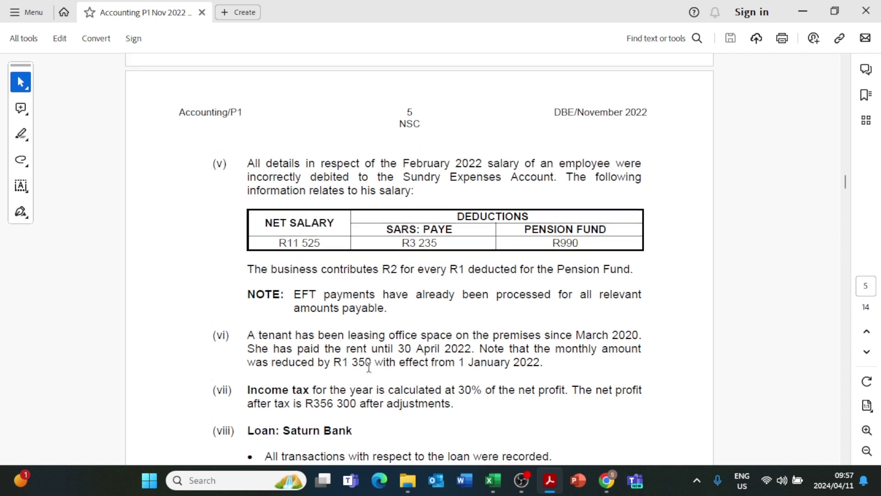
scroll(369, 368, down, 1)
scroll(369, 367, up, 3)
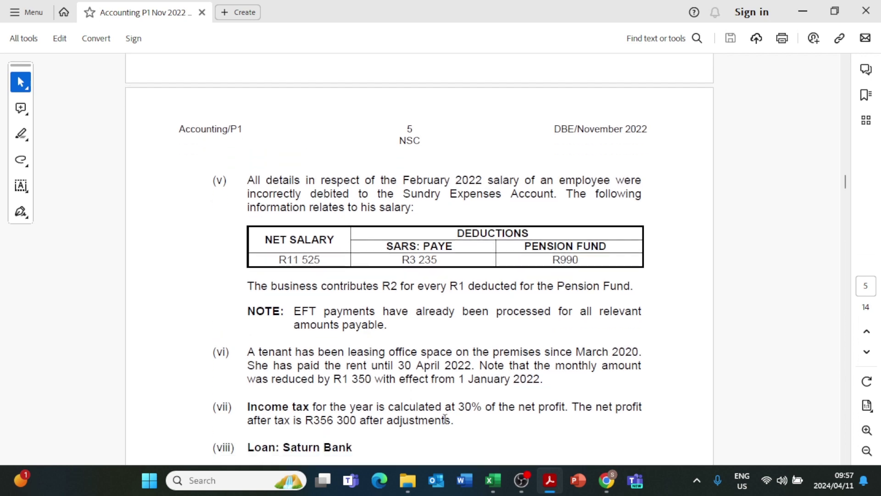
Switch to the Excel workbook and calculate the four-month rent reduction in D3 with =1350*4, checking note (vi) in the exam PDF
click(493, 481)
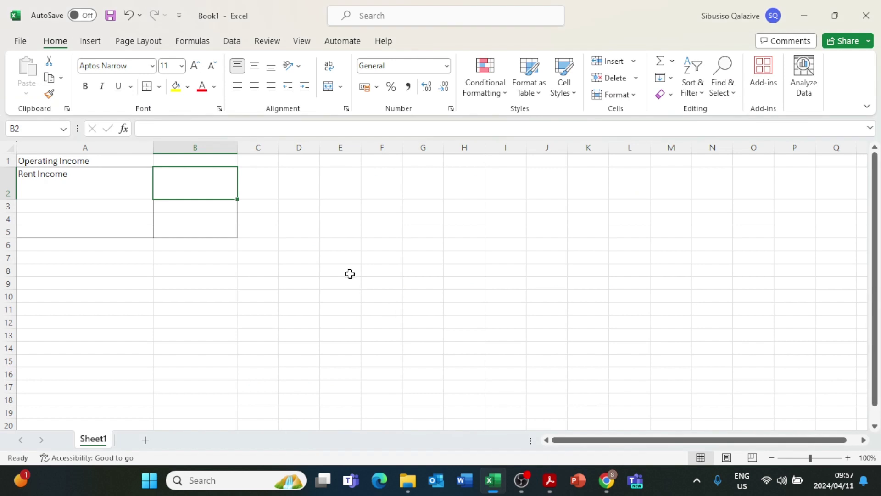
click(342, 254)
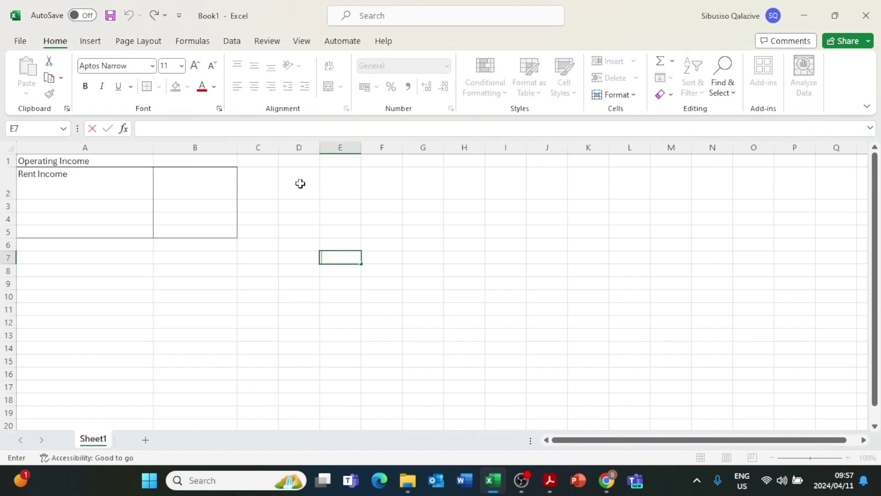
click(294, 202)
text(=)
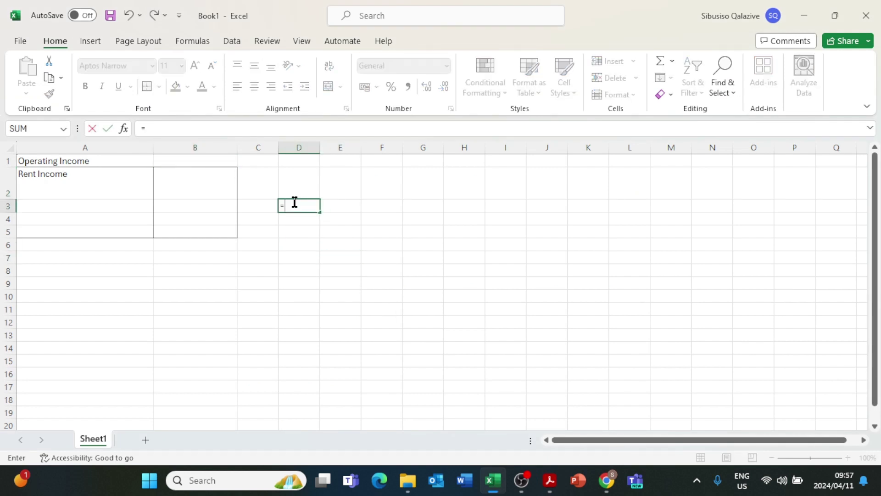
text(1350*4)
click(550, 480)
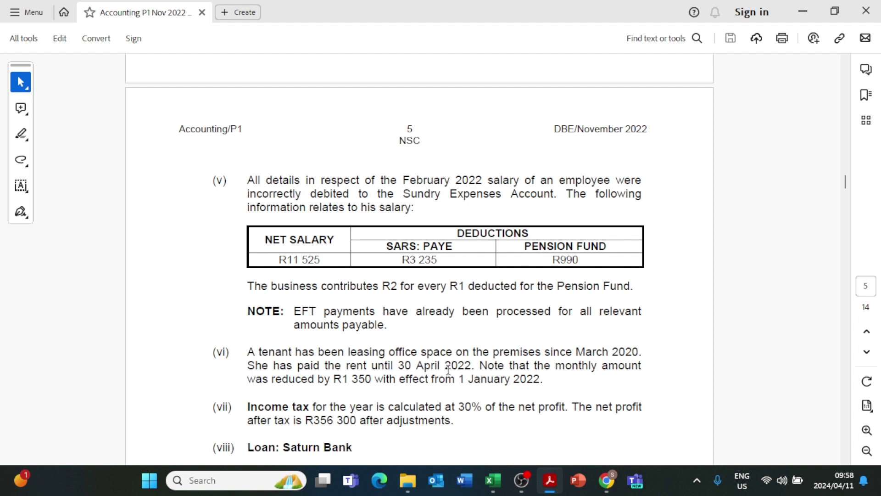
click(493, 480)
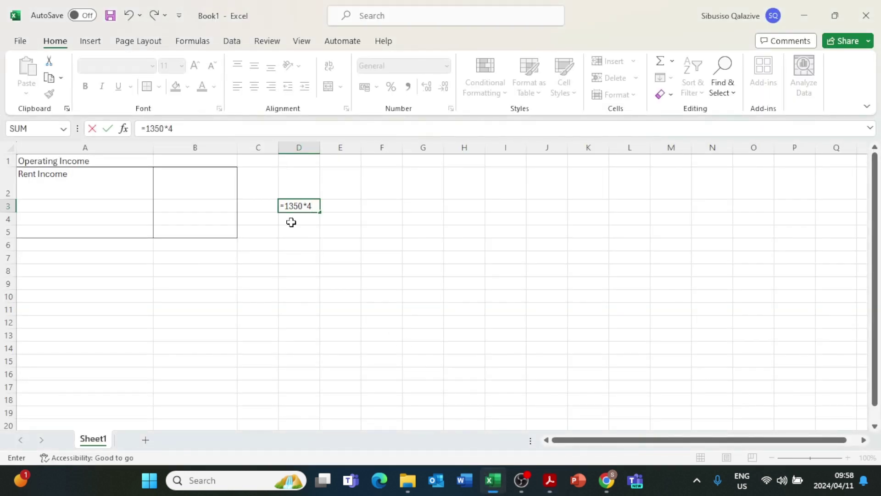
click(291, 223)
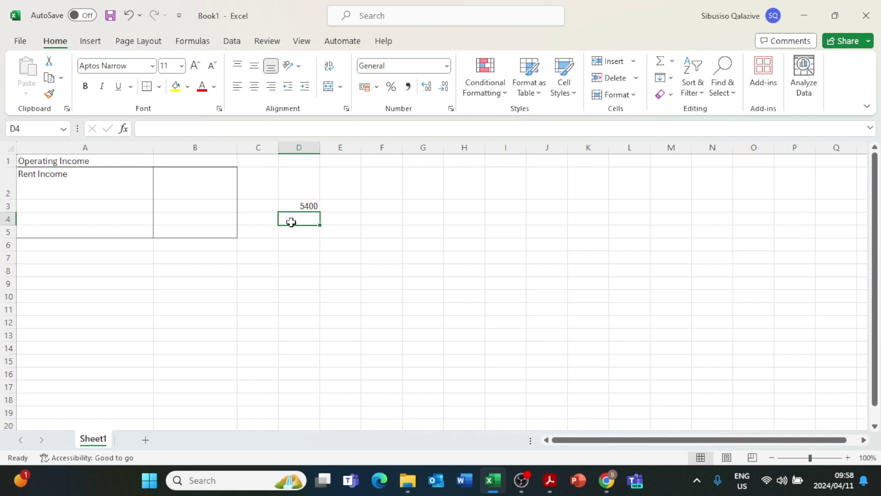
Label the figure in D3 by entering "Reduction amount" in E3
click(333, 205)
text(Reduction amp)
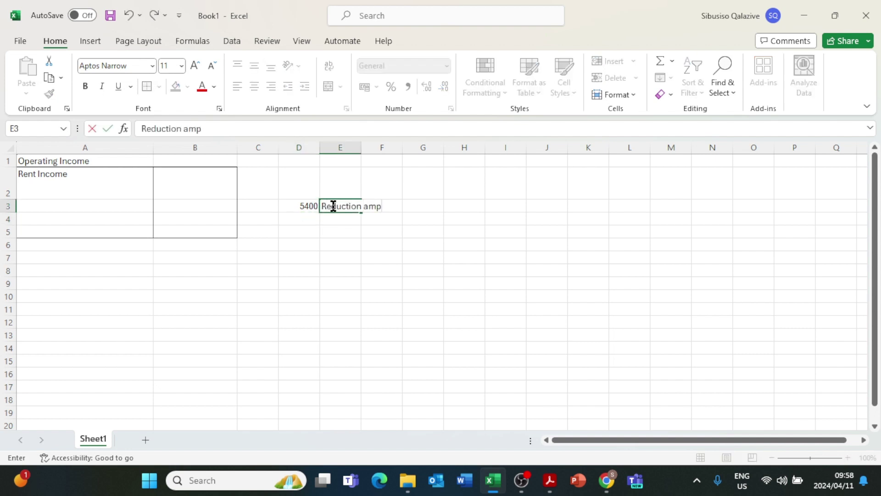
key(BackSpace)
text(ount)
Enter the rent income balance 183600 in D4, below the reduction figure
click(301, 218)
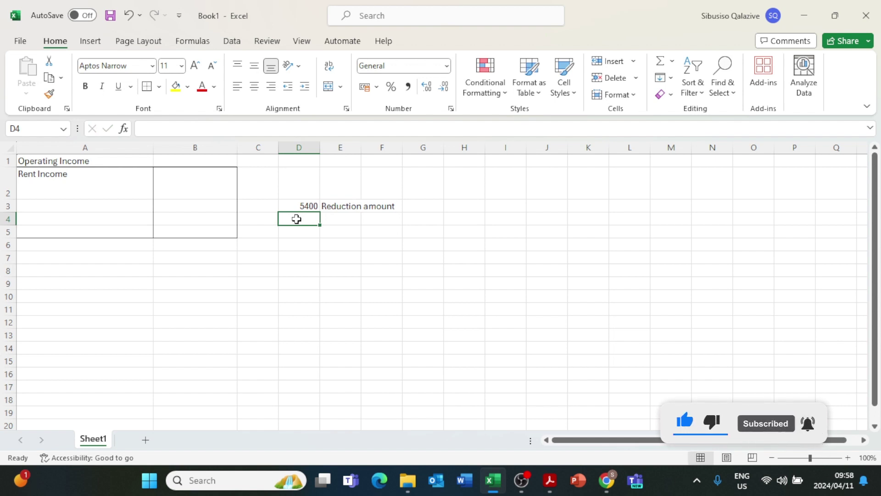
text(100)
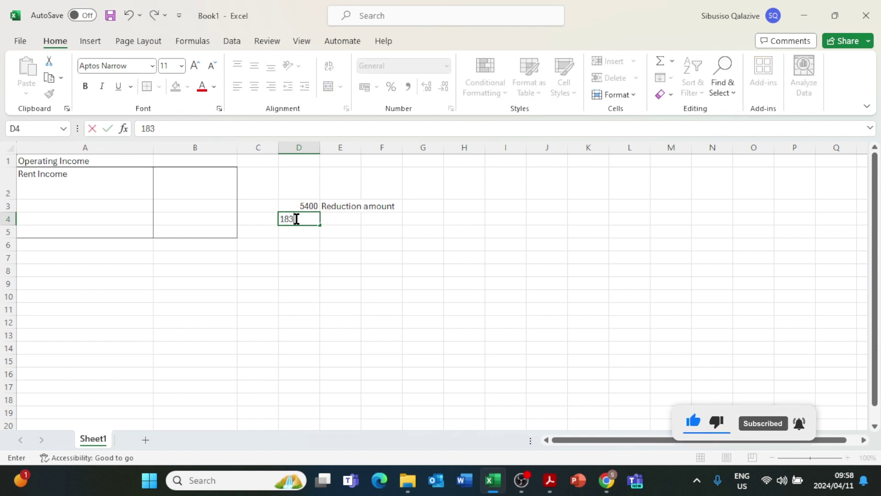
key(BackSpace)
key(BackSpace)
text(183)
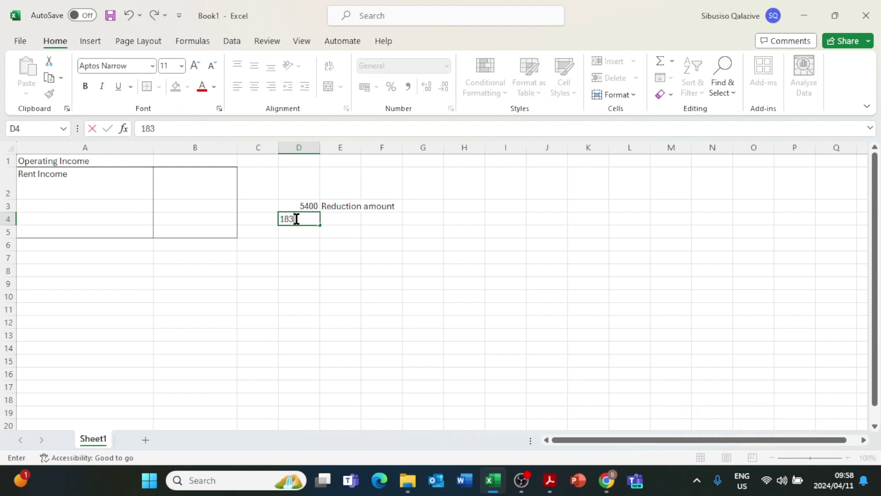
text(600)
key(Return)
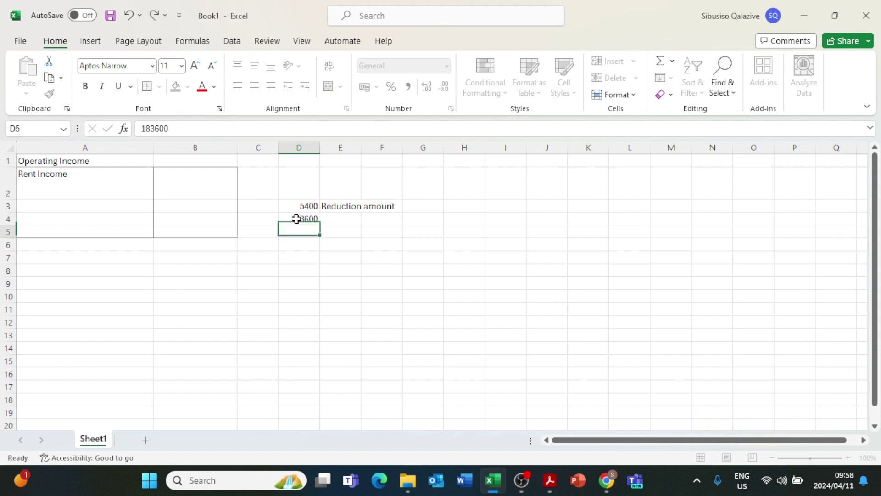
Add the reduction back to the rent income in C6 with the formula =183600+5400
double_click(263, 246)
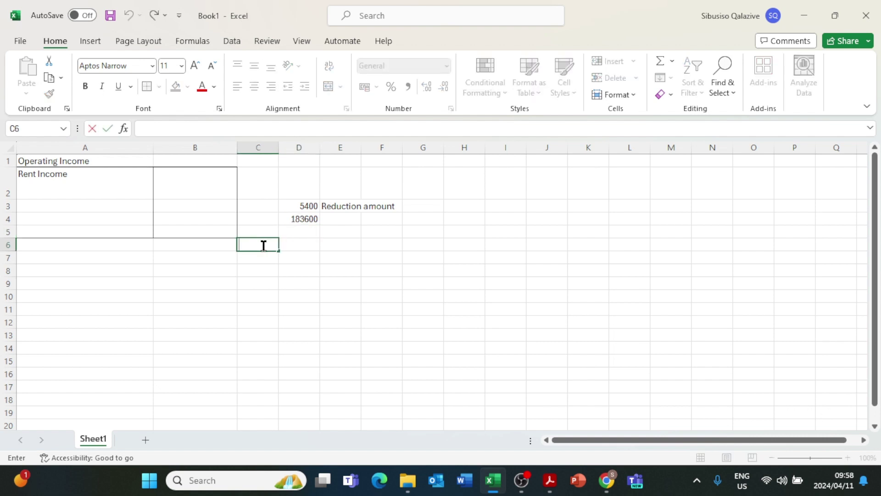
text(=183600+5400)
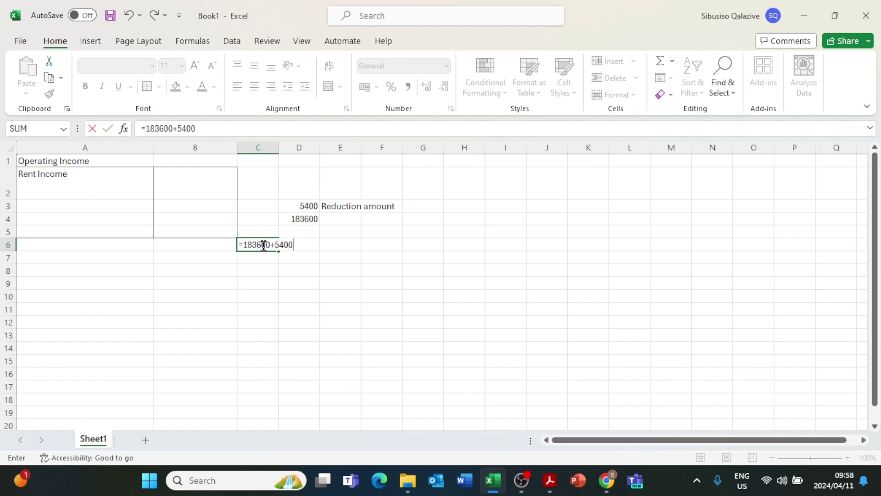
key(Return)
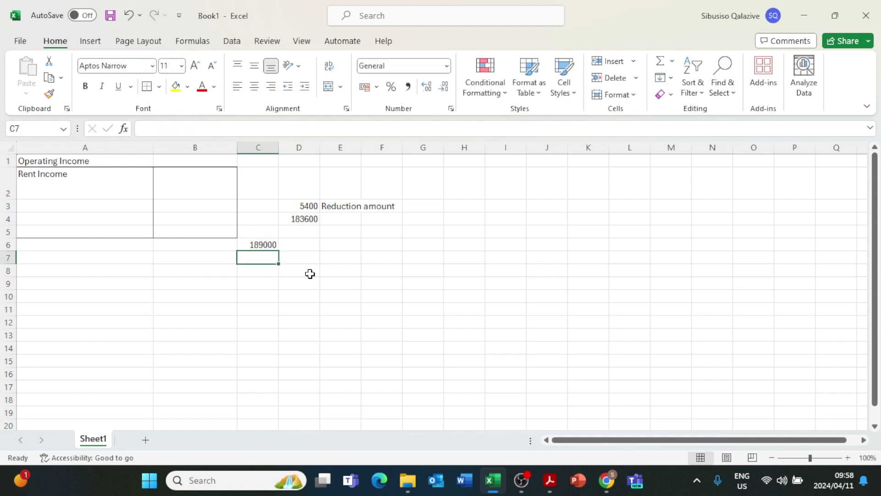
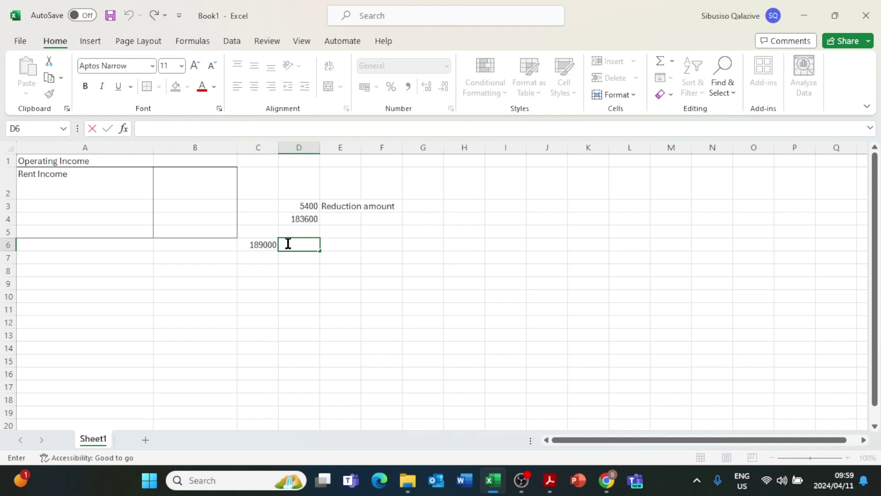
Label the total in C6 by entering "without the reduction" in D6
text(itho)
text(ut the)
text( re)
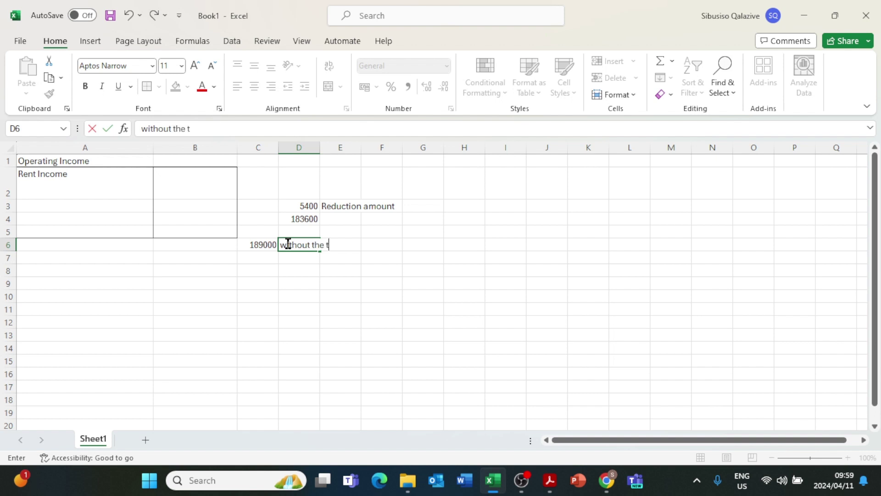
text(ductin)
key(BackSpace)
text(on)
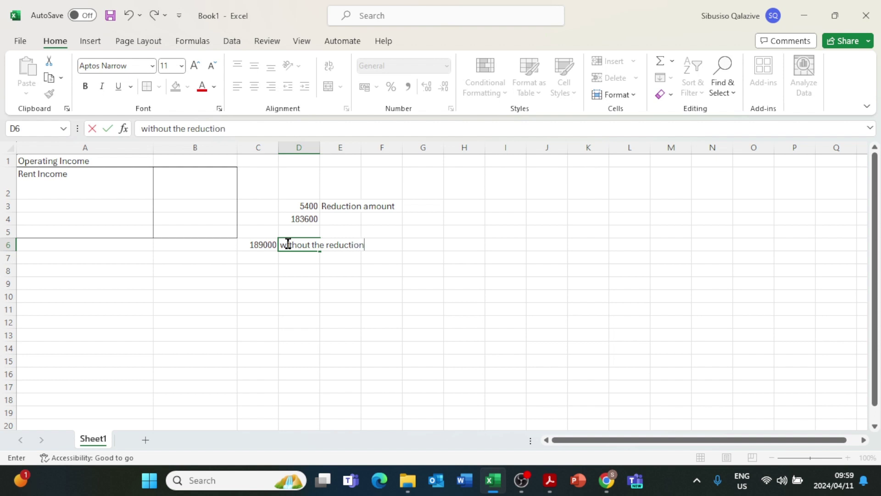
click(252, 260)
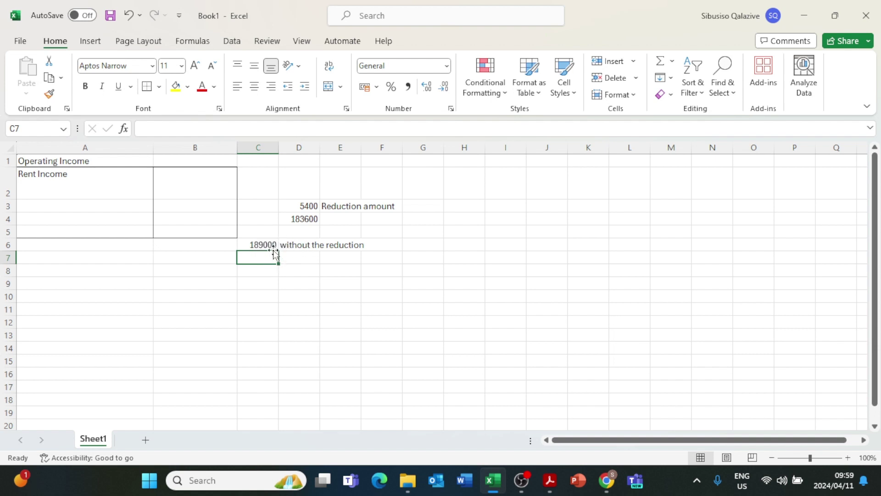
Compare the rent period and reduction date in note (vi) of the exam PDF with the rent figures in the Excel worksheet
click(550, 480)
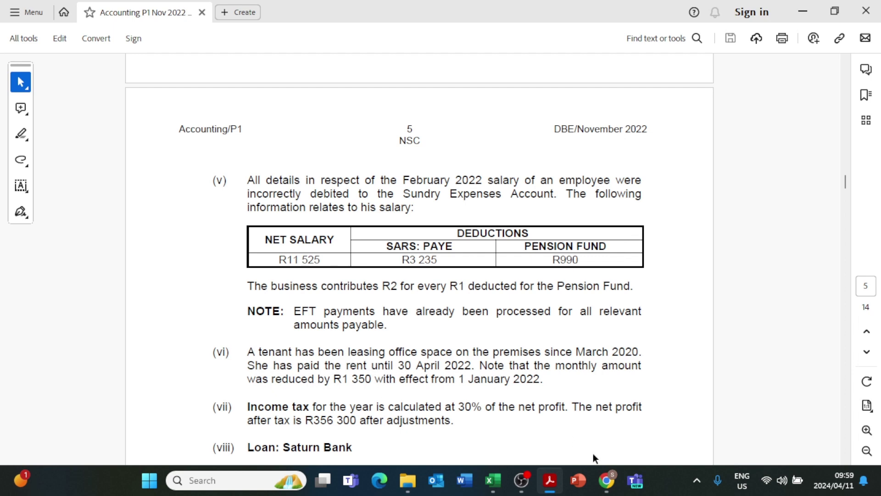
click(606, 477)
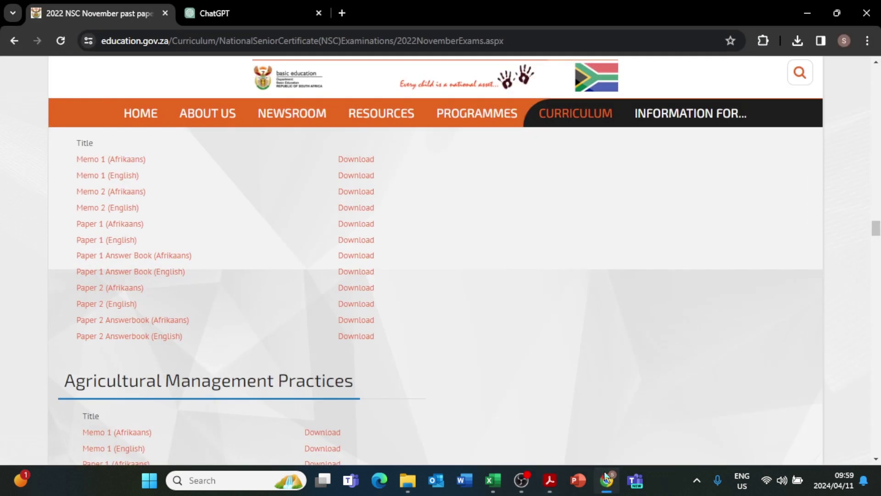
click(606, 477)
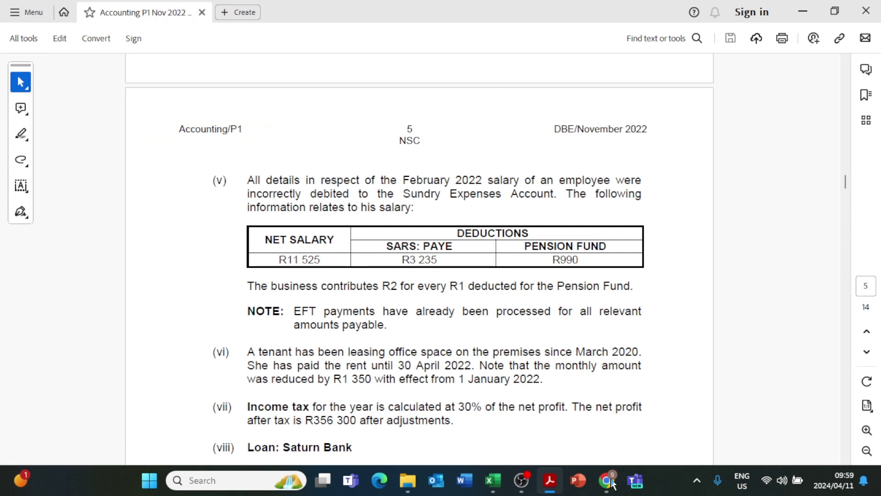
click(493, 481)
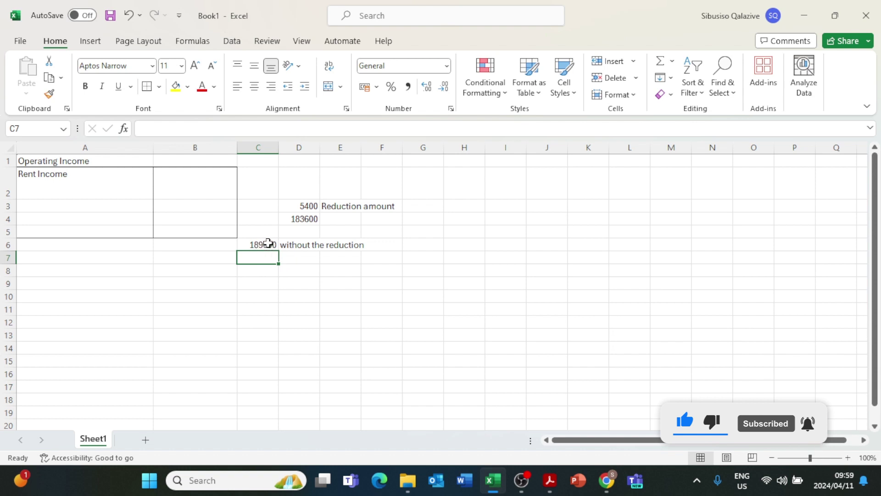
click(260, 245)
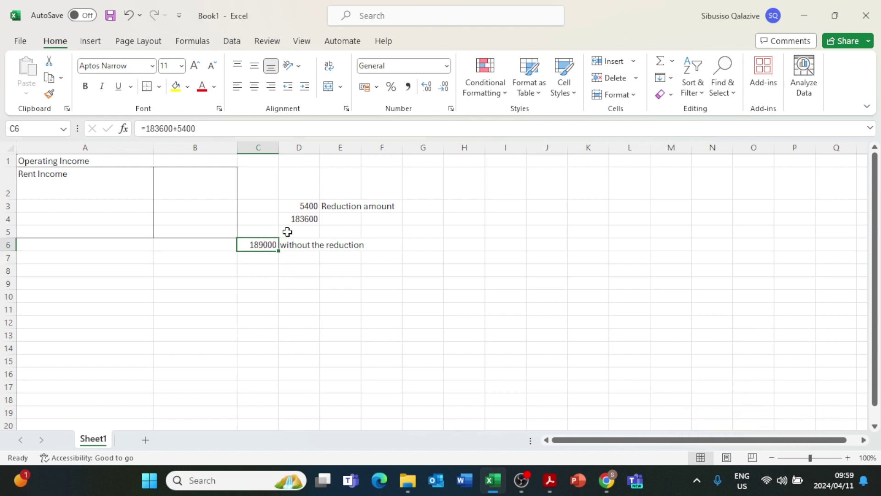
click(297, 217)
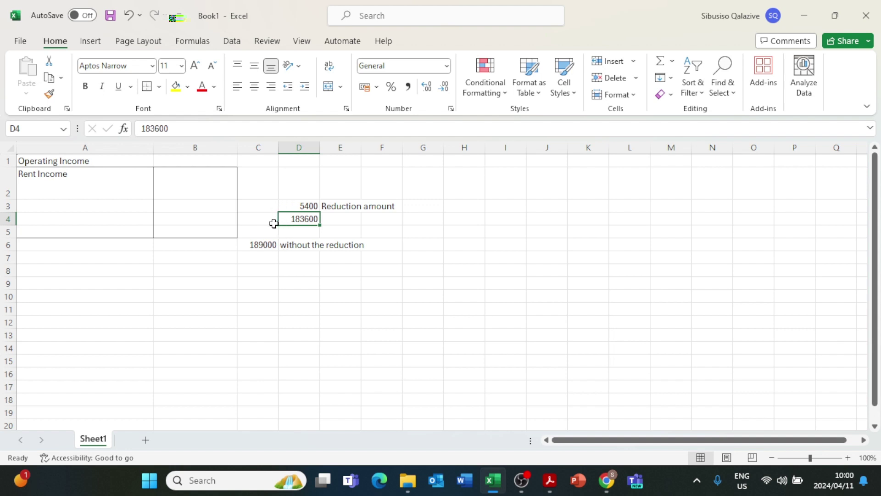
click(554, 491)
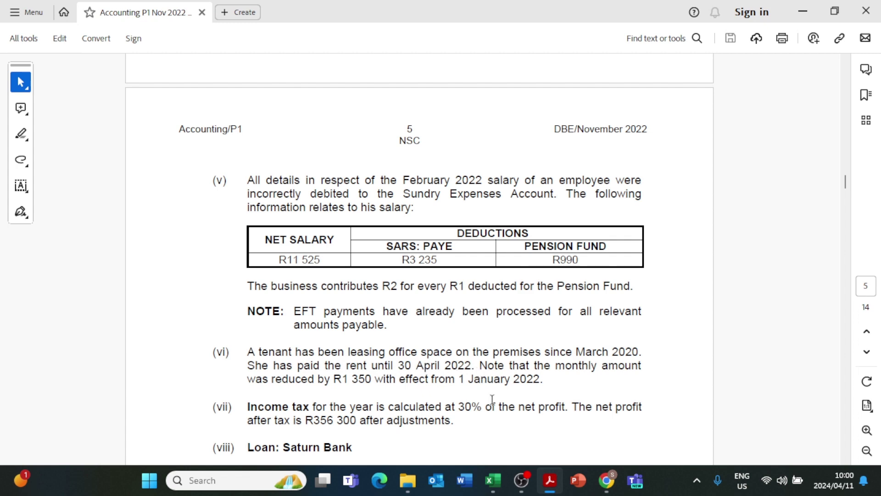
click(489, 479)
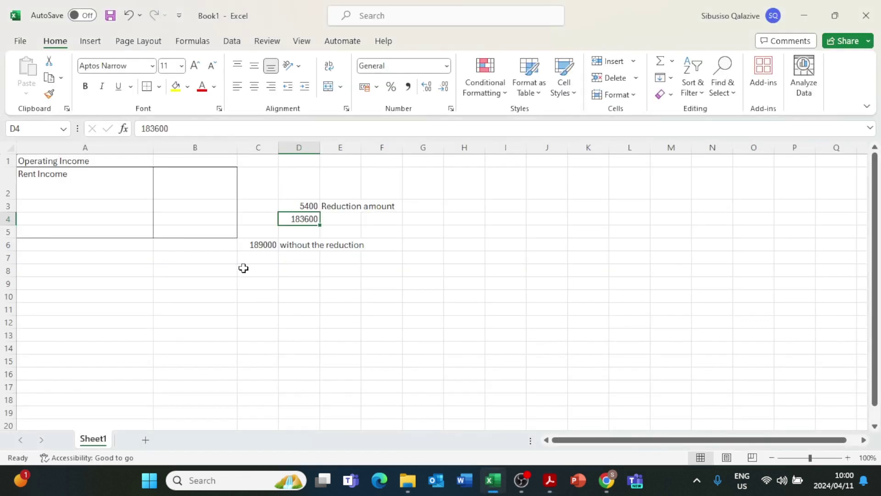
Enter 189000/14 in C7, directly below the rent total without the reduction
click(247, 244)
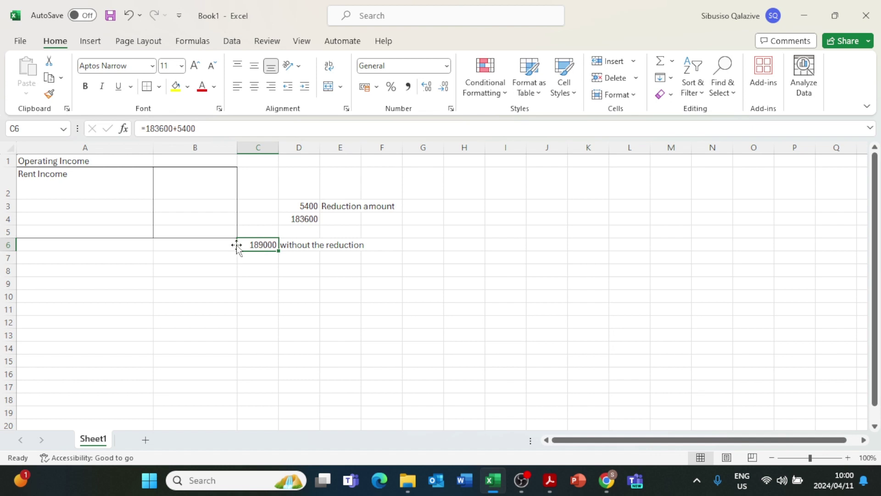
double_click(246, 256)
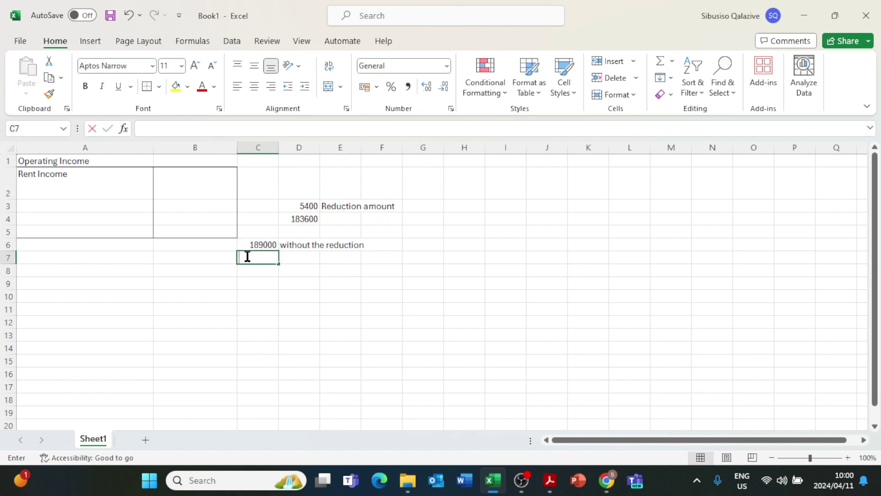
text(19)
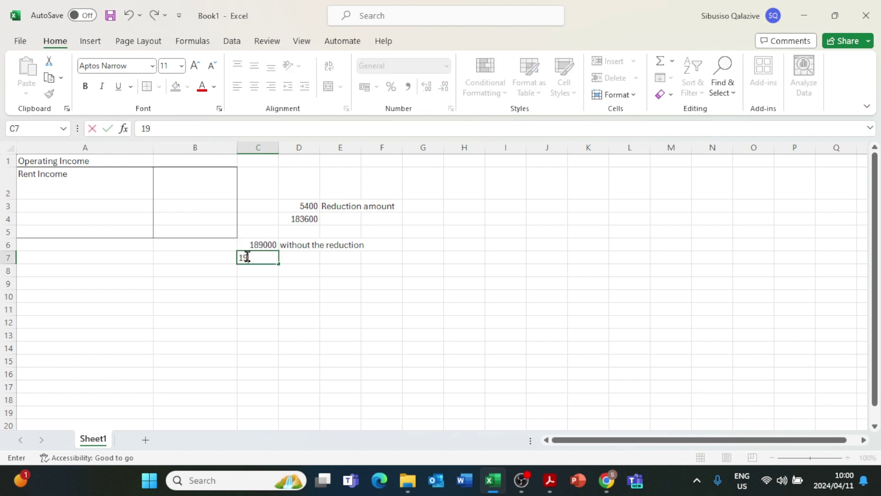
key(BackSpace)
text(89000)
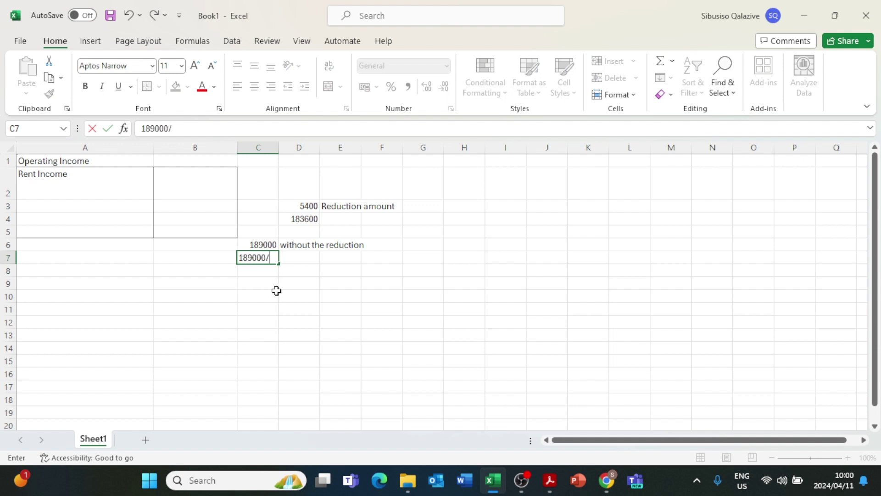
text(/14)
key(Return)
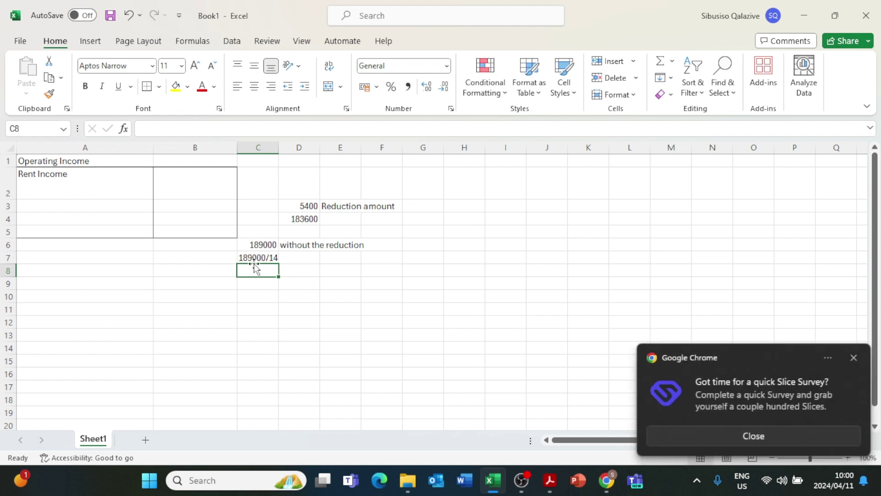
Turn the entry in C7 into the formula =189000/14 and dismiss the Chrome survey notification
click(239, 257)
key(Left)
key(Left)
double_click(244, 257)
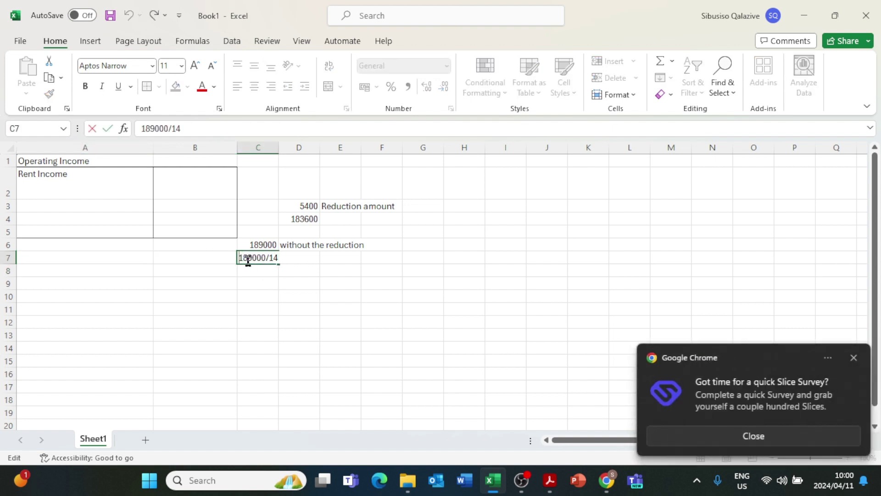
key(Home)
text(=)
key(Return)
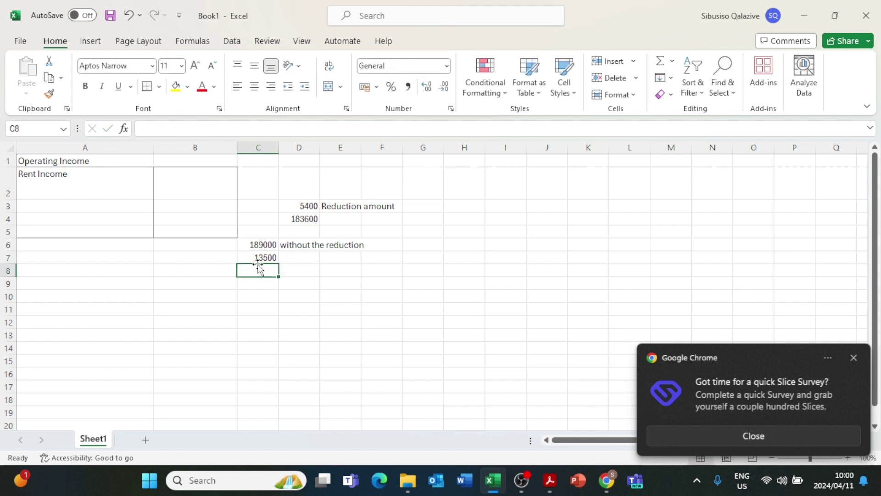
click(853, 358)
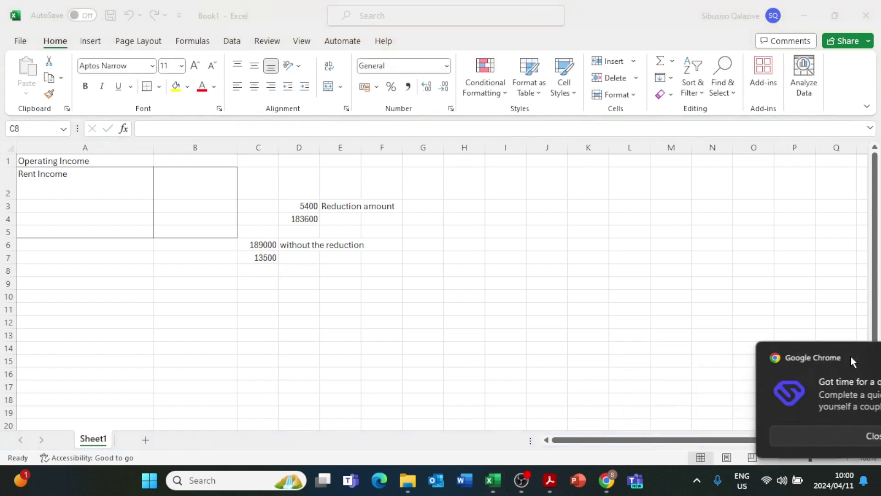
Calculate the reduced monthly rent in D8 with the formula =13500-1350
click(251, 257)
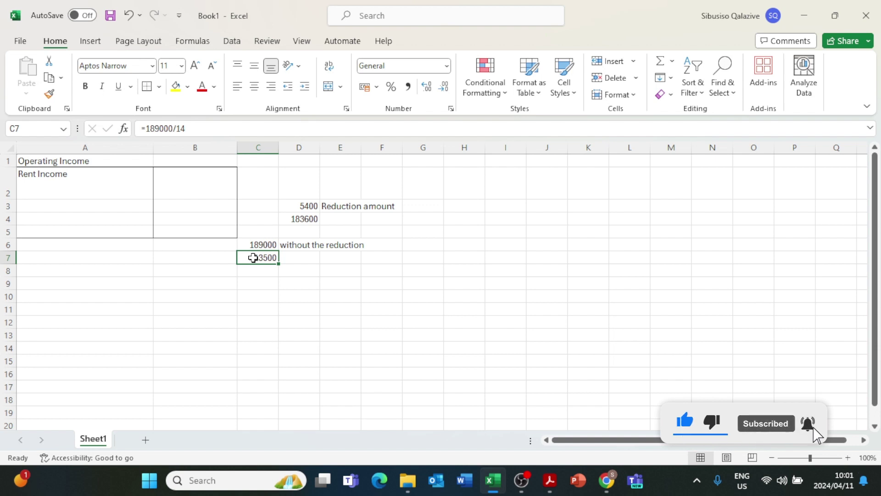
click(290, 271)
text(=1)
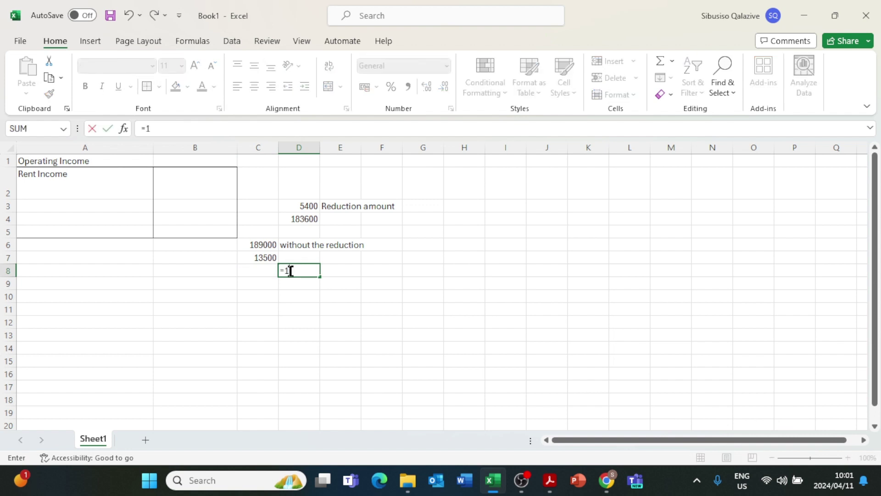
text(3500-1350)
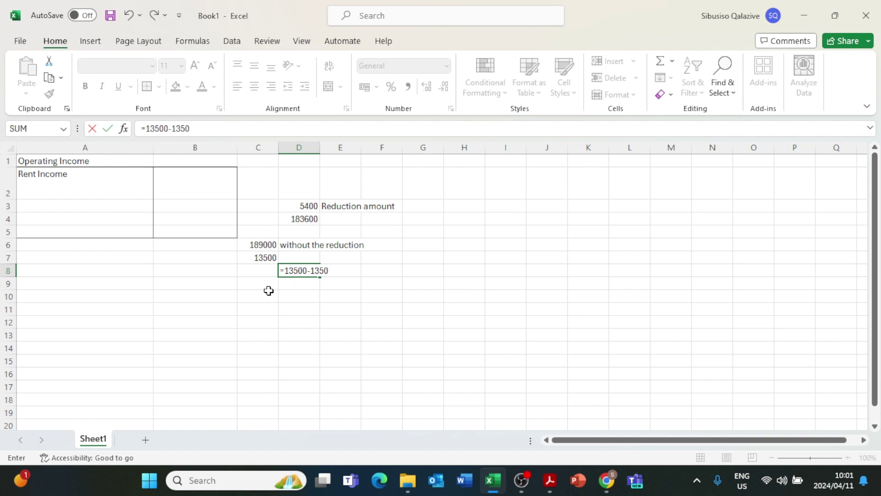
key(Return)
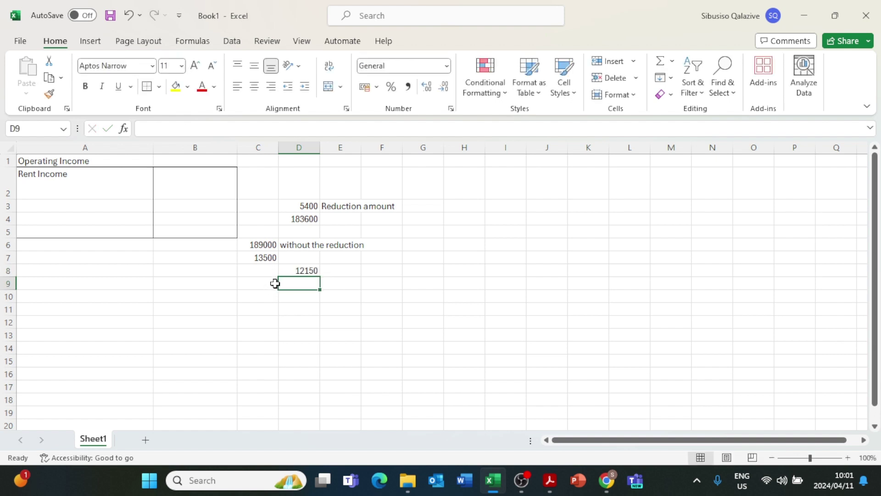
click(295, 270)
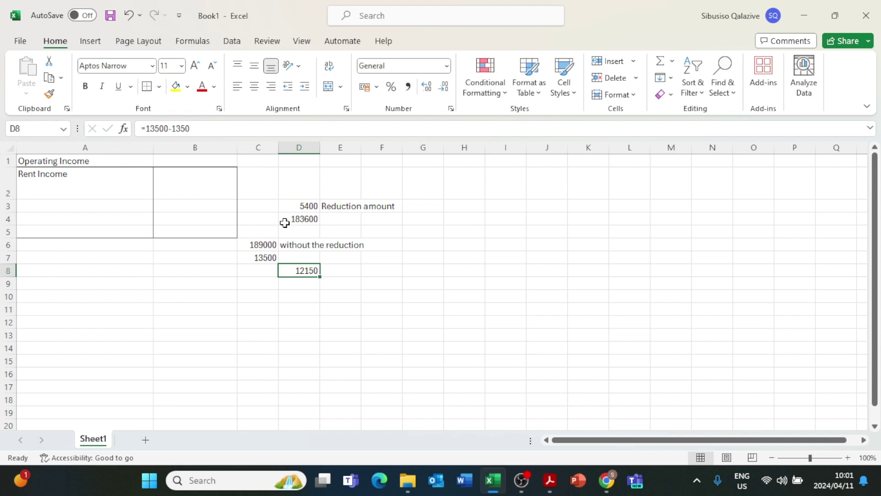
Extend the Rent Income label in A2 with "(183600-"
double_click(84, 172)
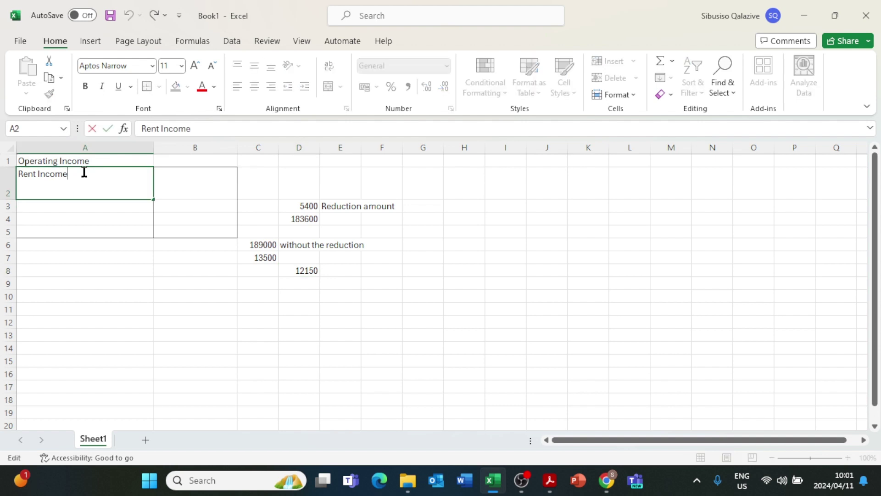
text((183600-)
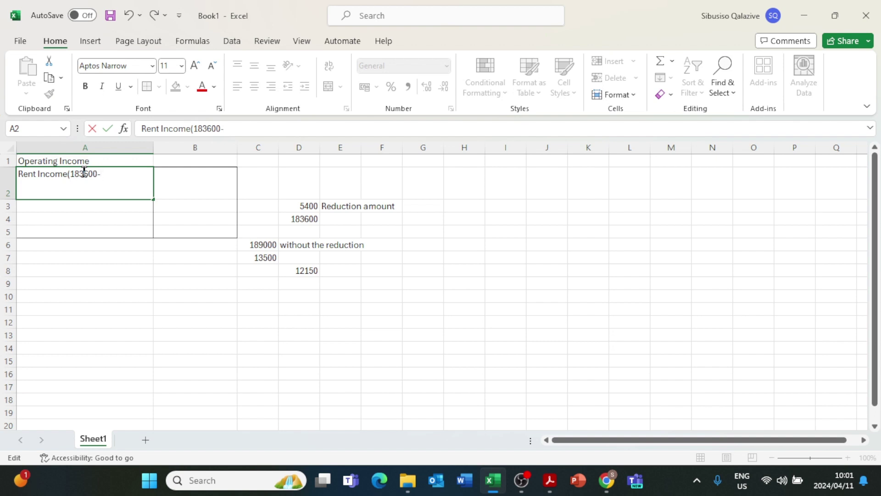
click(61, 273)
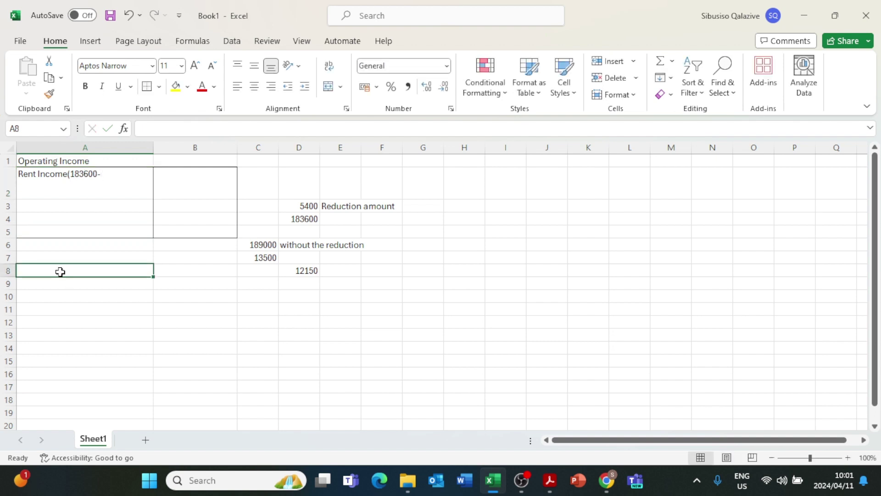
Calculate two months of reduced rent in A8 with the formula =12150*2
text(=)
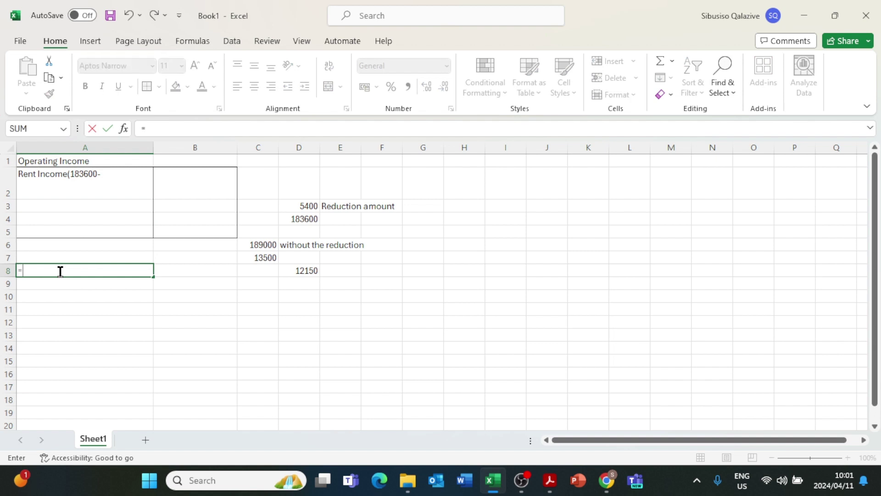
text(12150*2)
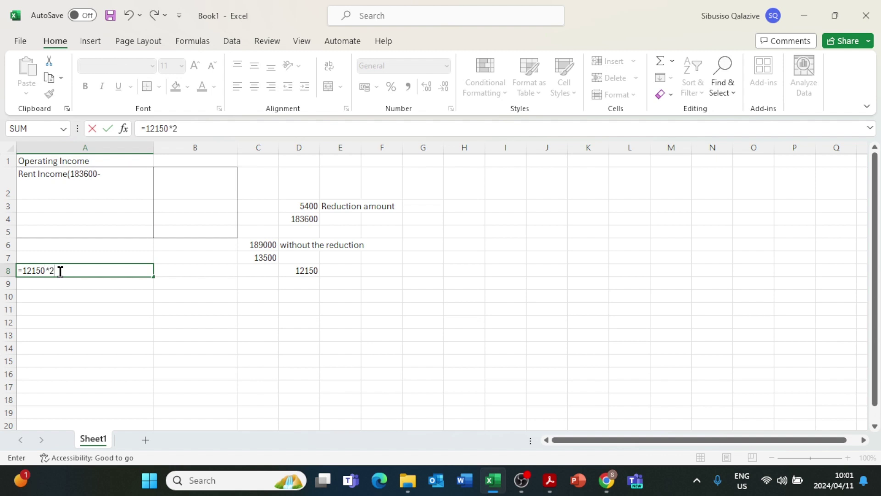
key(Return)
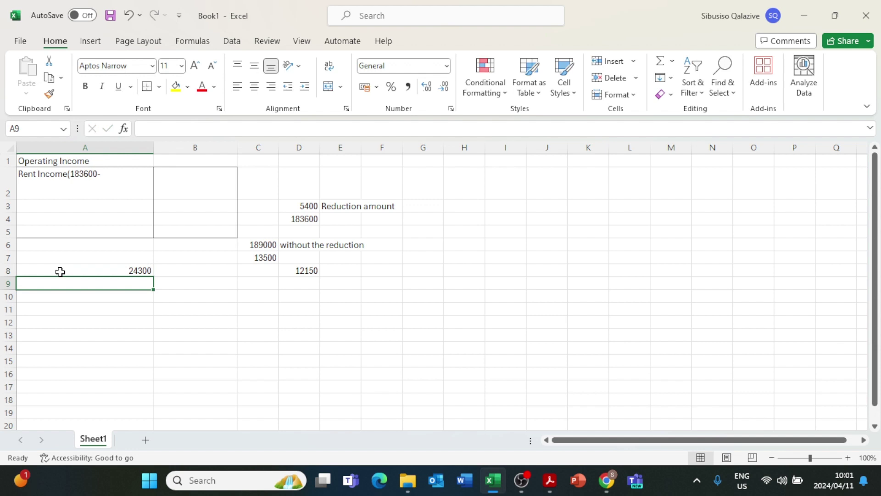
double_click(109, 173)
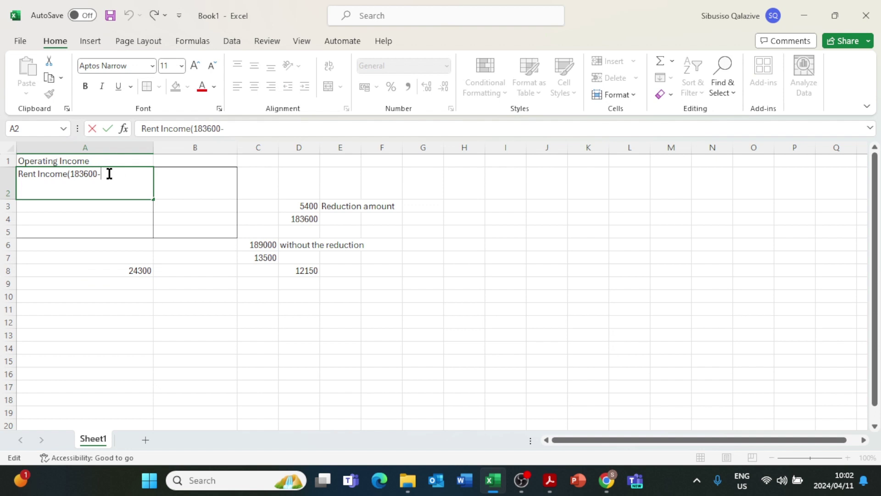
text(24)
text(300)
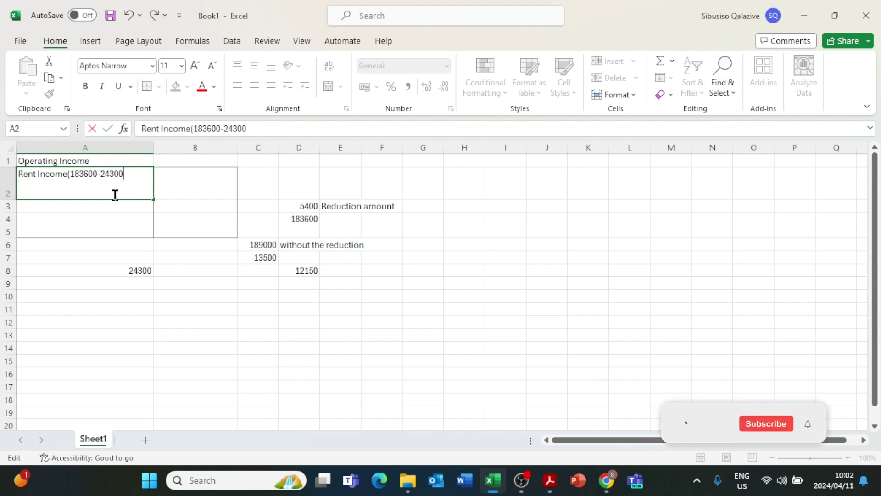
text())
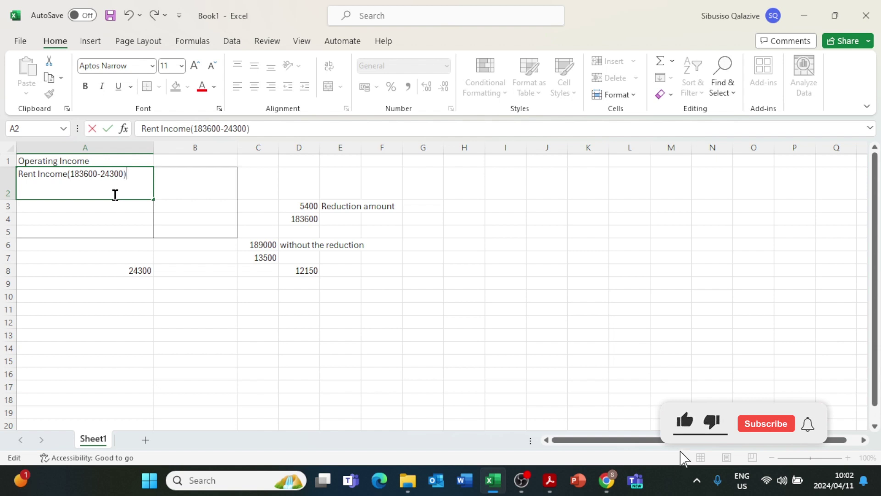
click(193, 187)
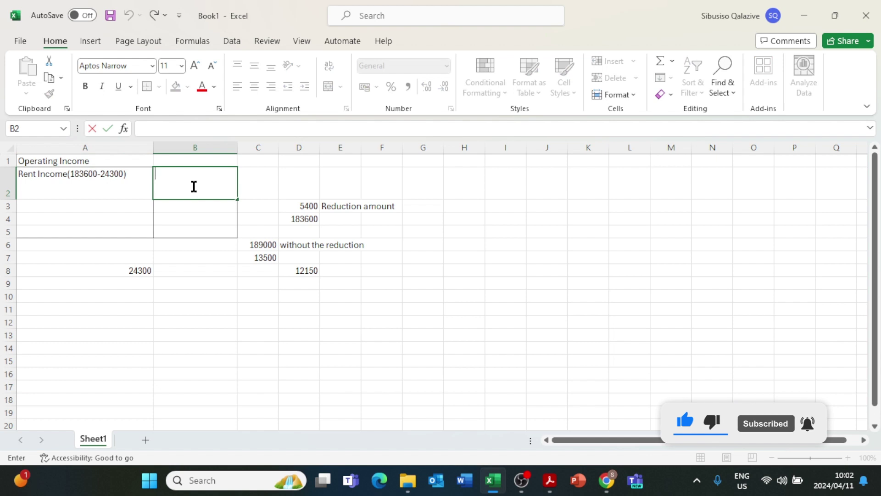
text(=)
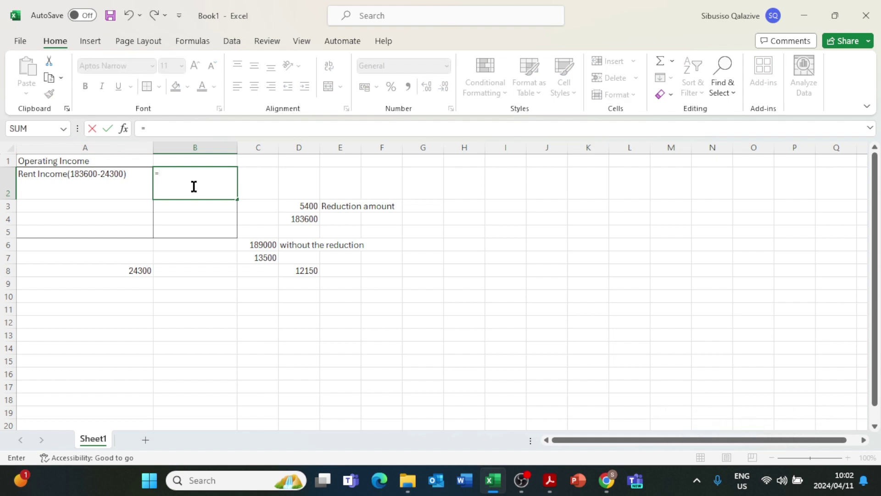
text(183600)
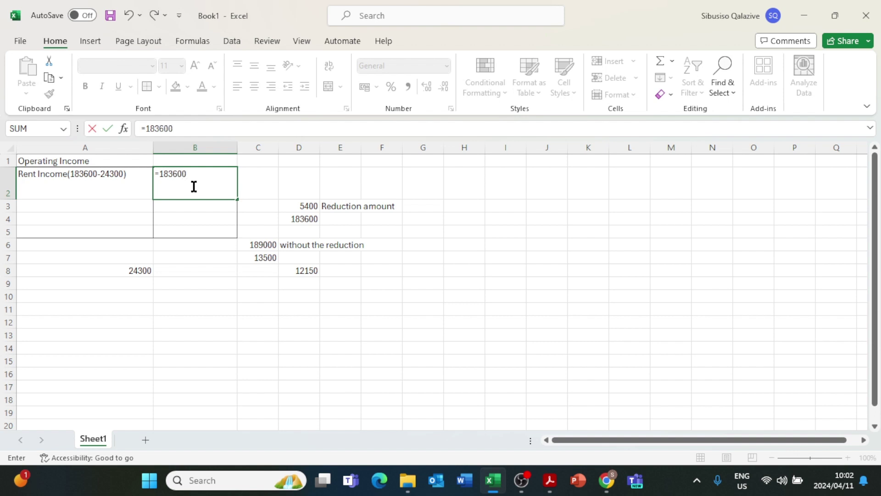
text(4300)
key(Return)
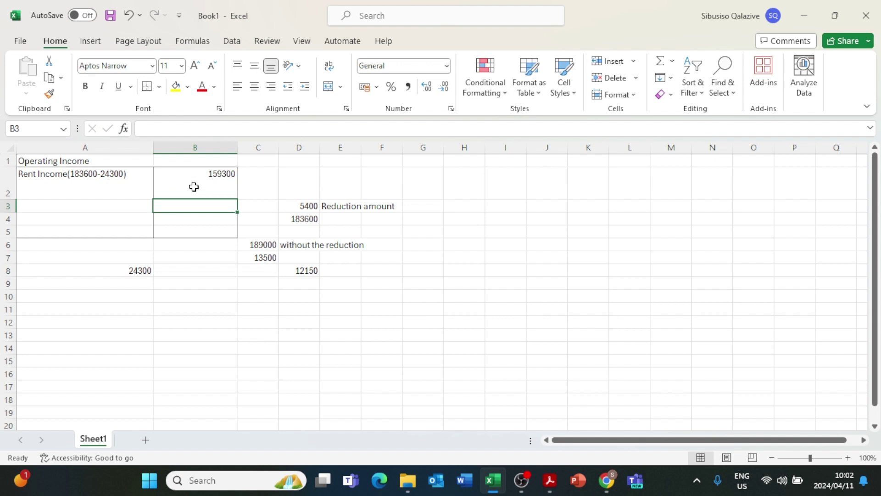
click(195, 184)
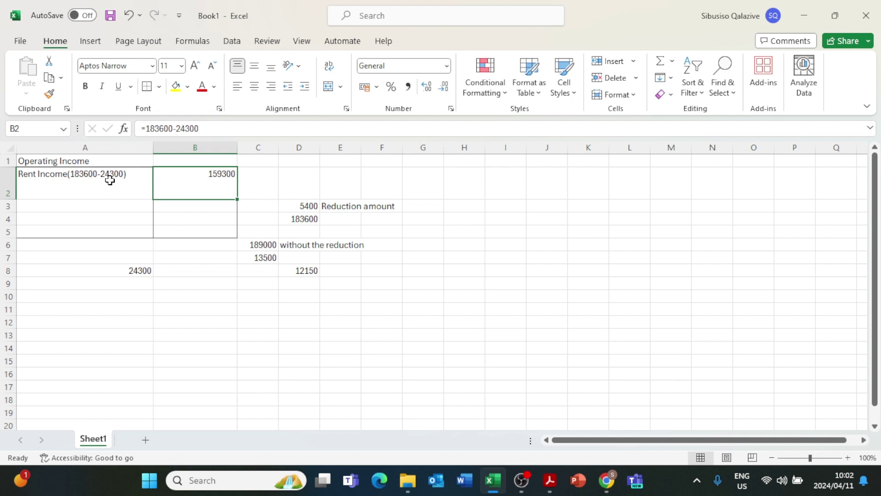
Enter the heading "trade and payables" in A10, below the rent workings
click(42, 294)
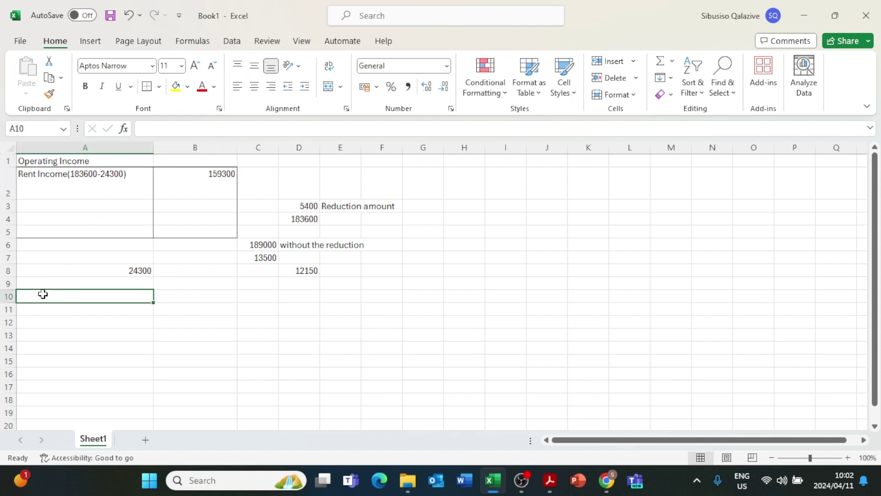
drag(43, 294, 175, 321)
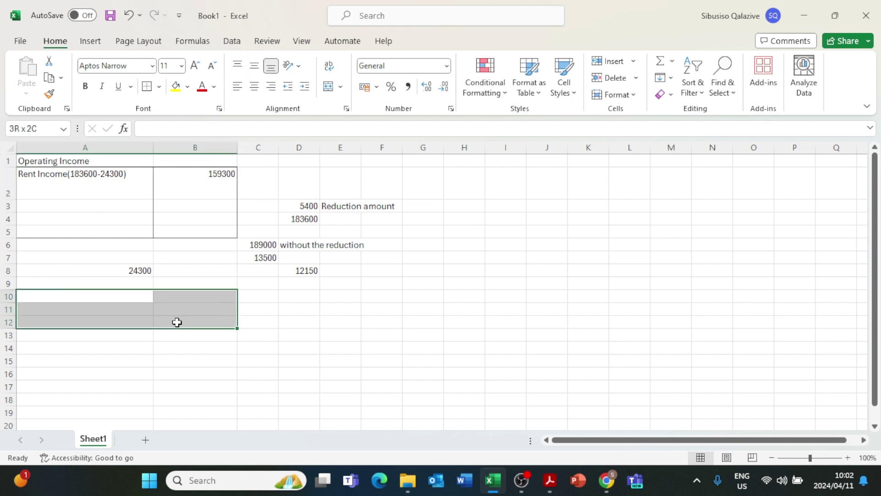
click(66, 281)
double_click(66, 281)
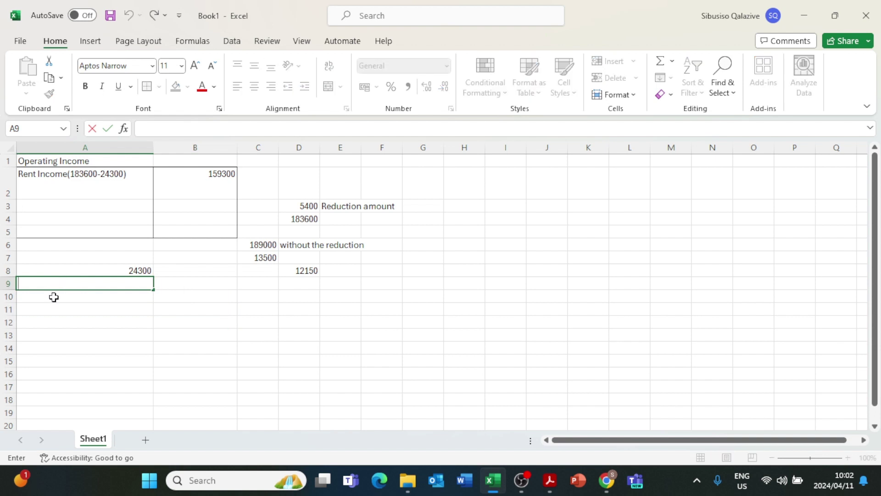
double_click(53, 296)
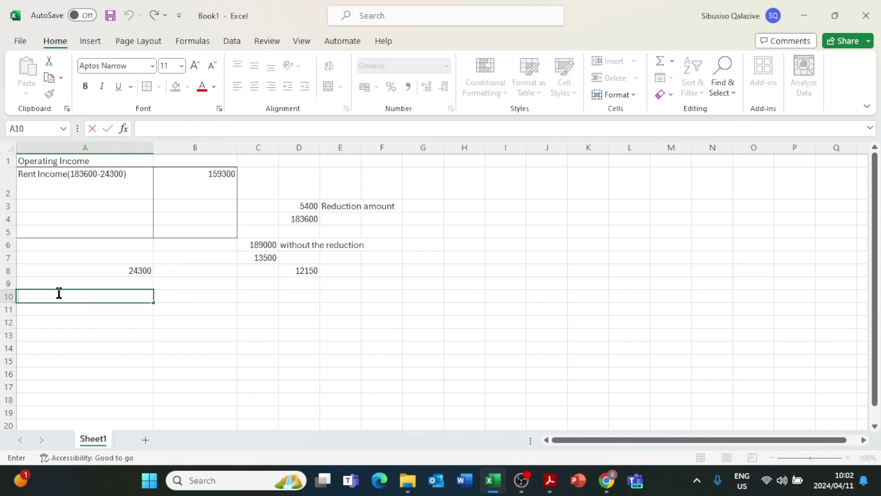
text(trade and)
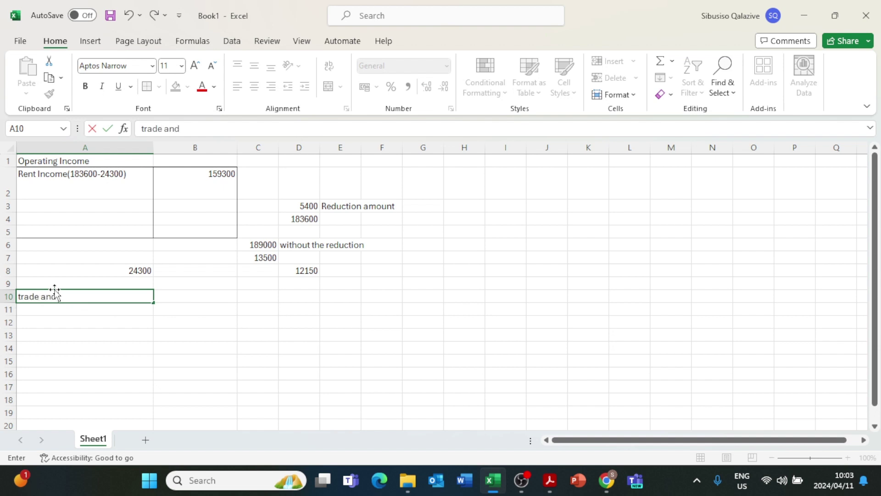
text( payables)
click(100, 313)
Add the line "Rent income received in advance" in A11 with the amount 24300 in B11
double_click(36, 311)
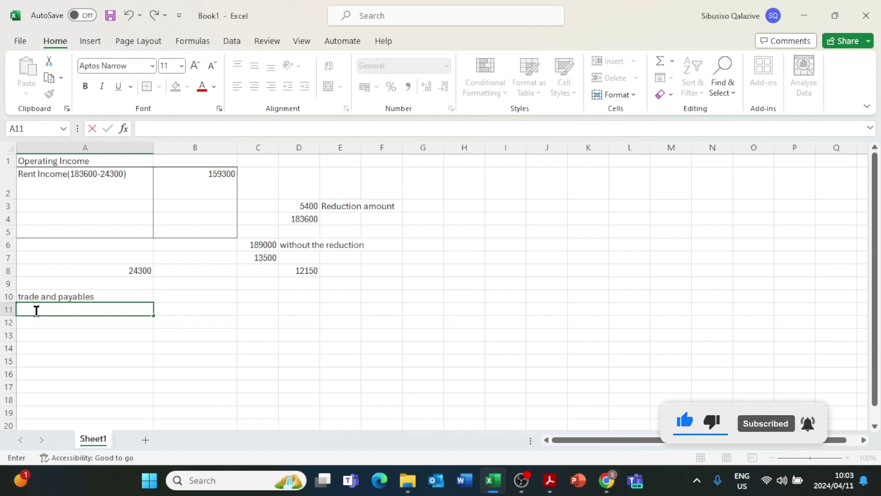
text(Rent inc)
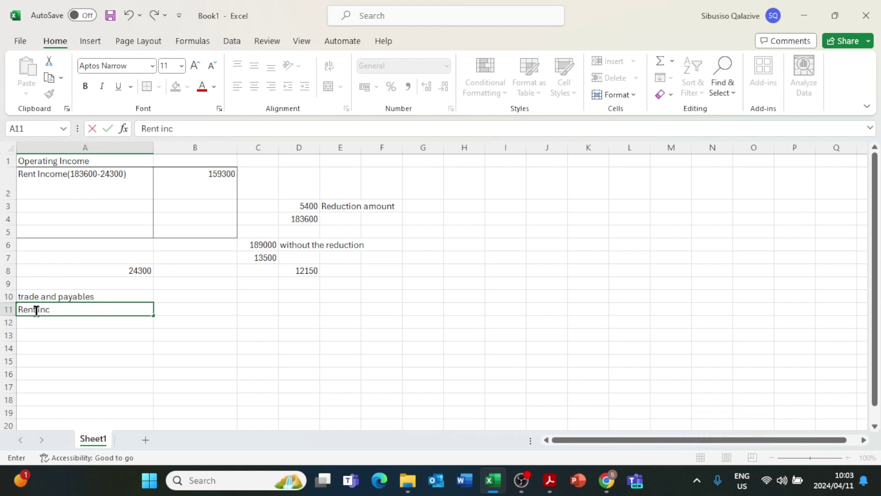
text(ome received in ad)
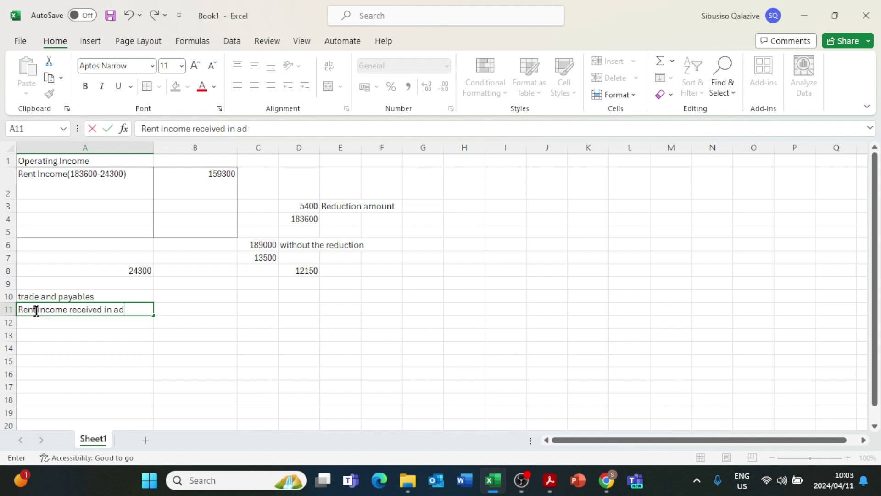
text(vance)
click(188, 309)
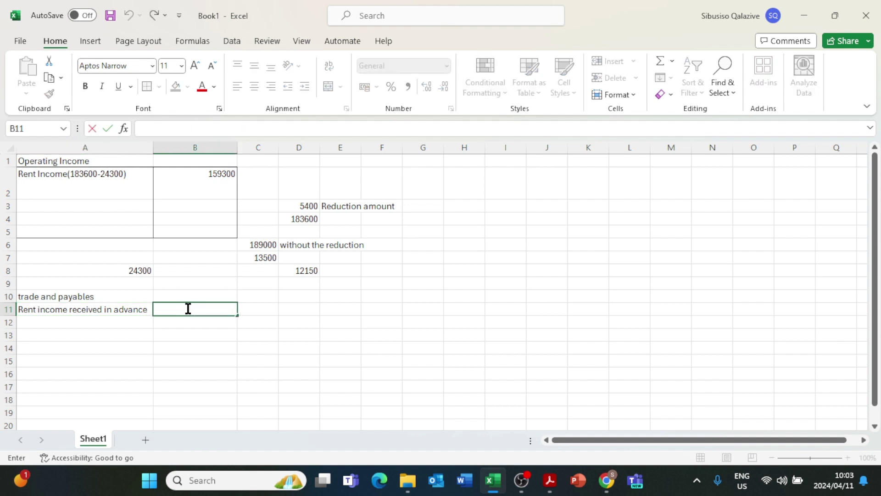
text(24300)
click(109, 321)
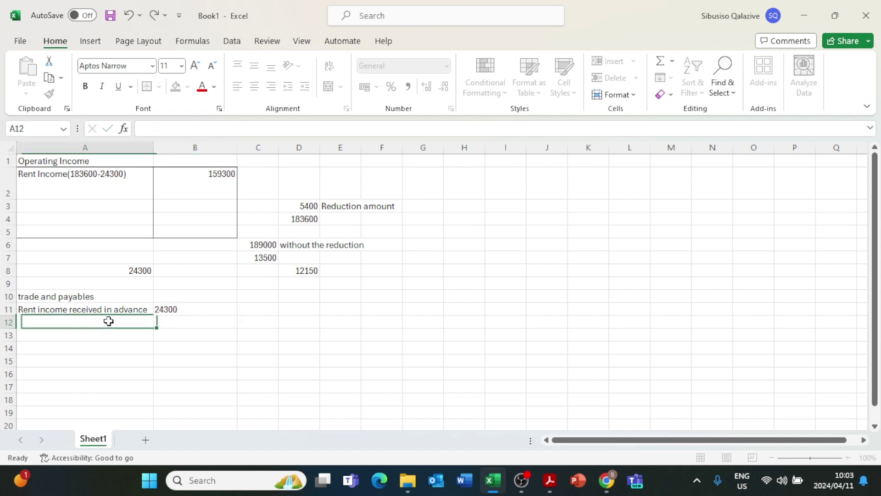